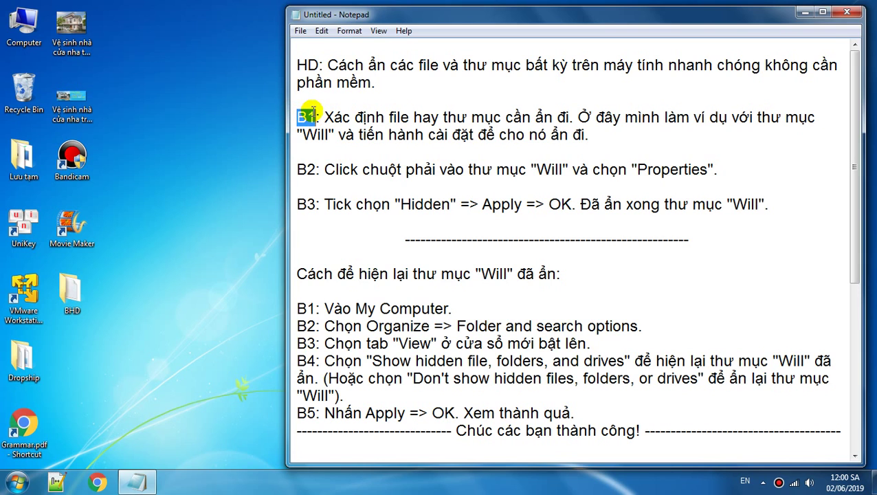
# Review instruction B1 in the note, and open Local Disk (D:) from Computer.
pyautogui.moveTo(325, 116); pyautogui.dragTo(589, 131)
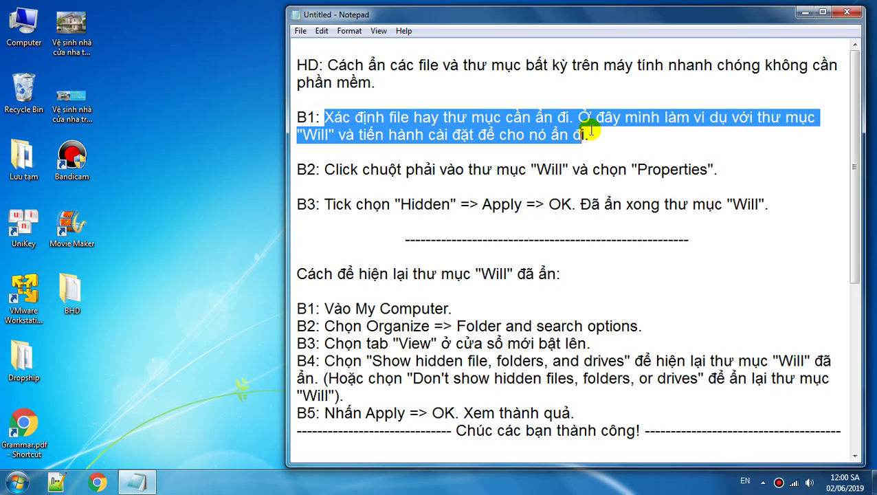
pyautogui.click(618, 135)
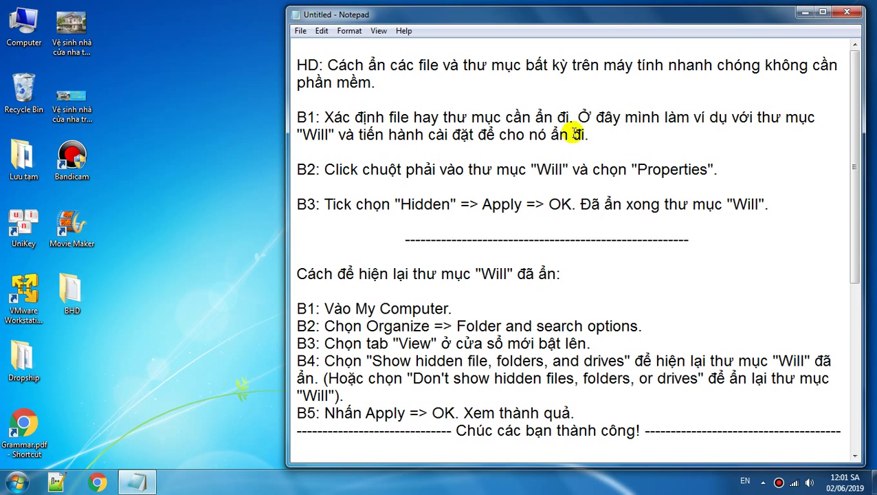
pyautogui.click(24, 27)
pyautogui.doubleClick(24, 26)
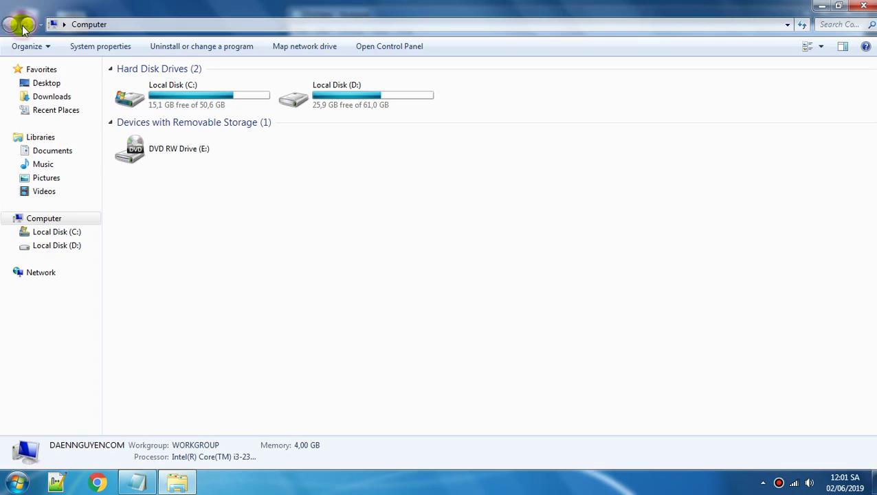
pyautogui.doubleClick(352, 90)
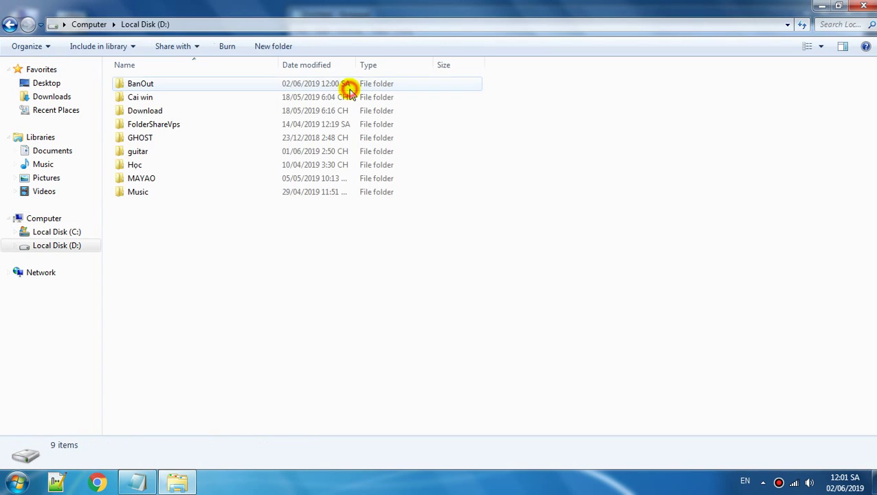
# Create a new folder named "Will" on Local Disk (D:).
pyautogui.rightClick(171, 234)
pyautogui.moveTo(314, 387)
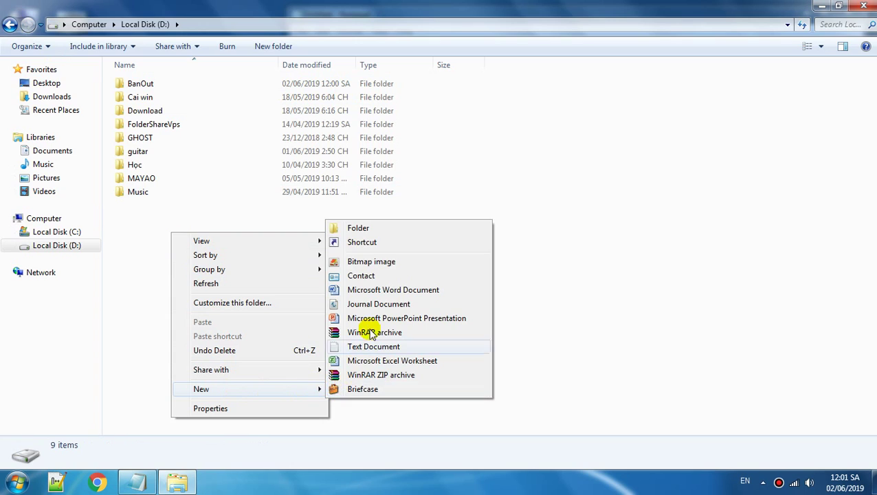
pyautogui.click(384, 228)
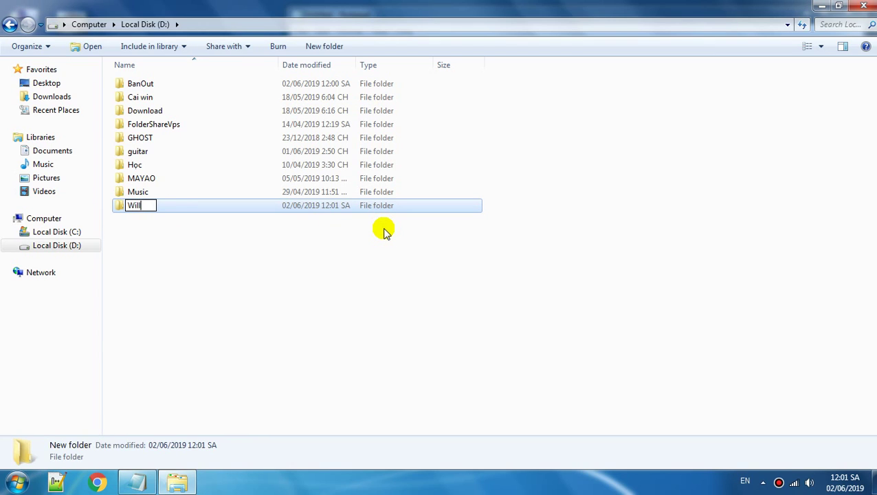
pyautogui.press('Return')
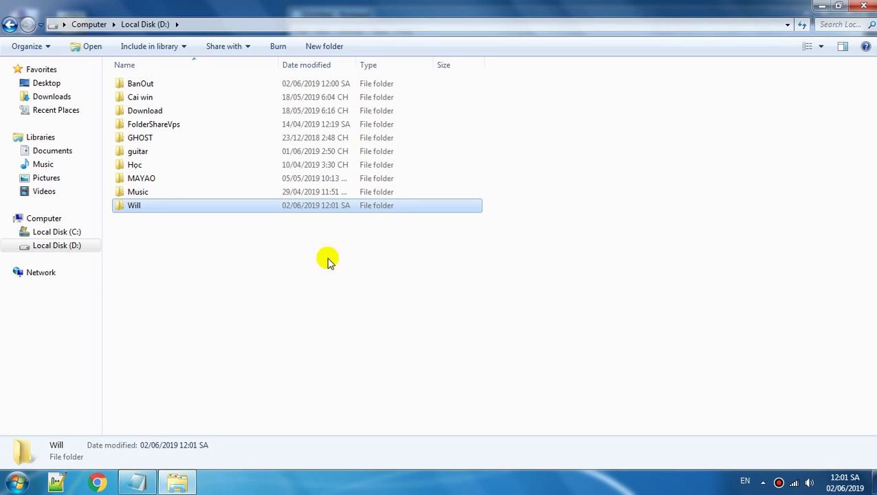
pyautogui.click(270, 279)
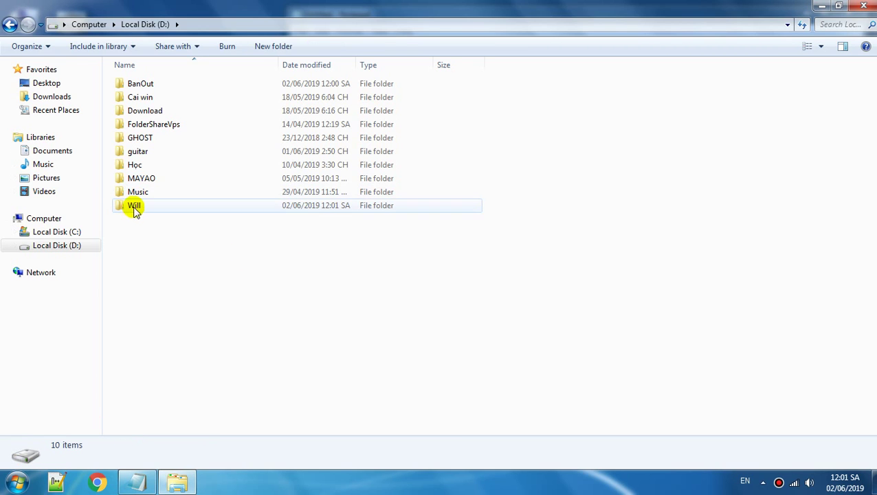
# Check instruction B2 in the note, and open the properties of the "Will" folder.
pyautogui.click(141, 483)
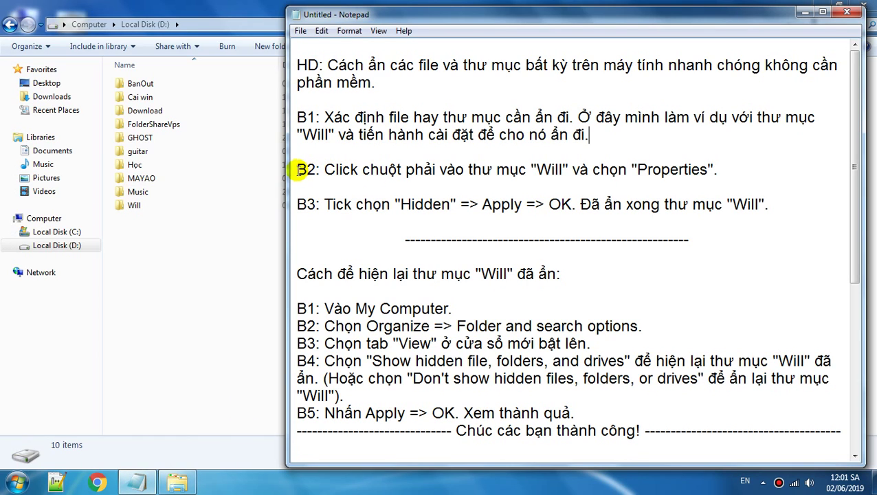
pyautogui.moveTo(297, 169); pyautogui.dragTo(712, 175)
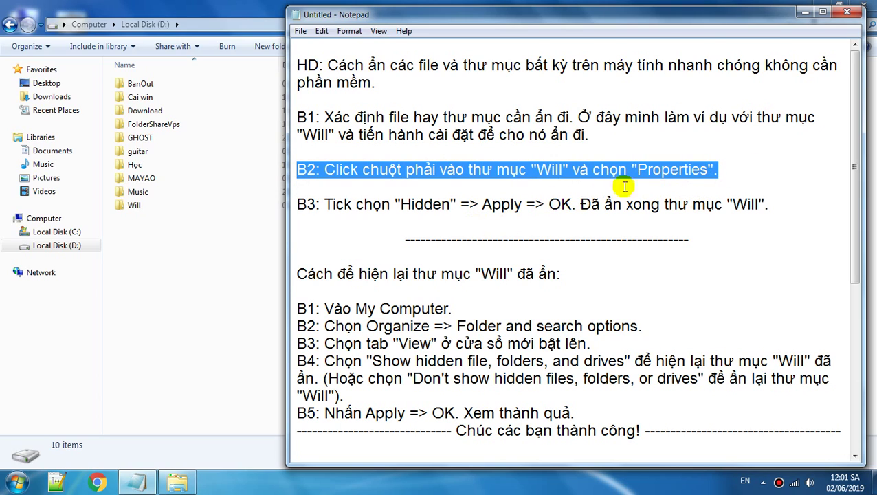
pyautogui.click(734, 171)
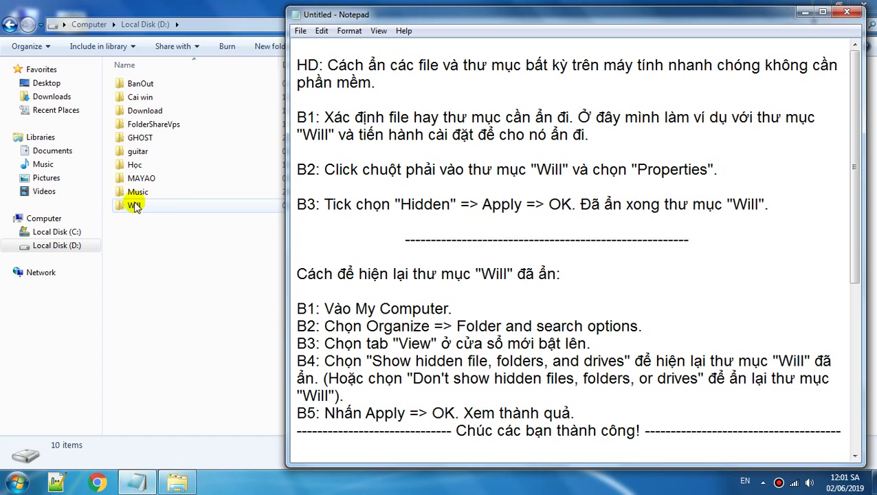
pyautogui.click(134, 207)
pyautogui.rightClick(134, 208)
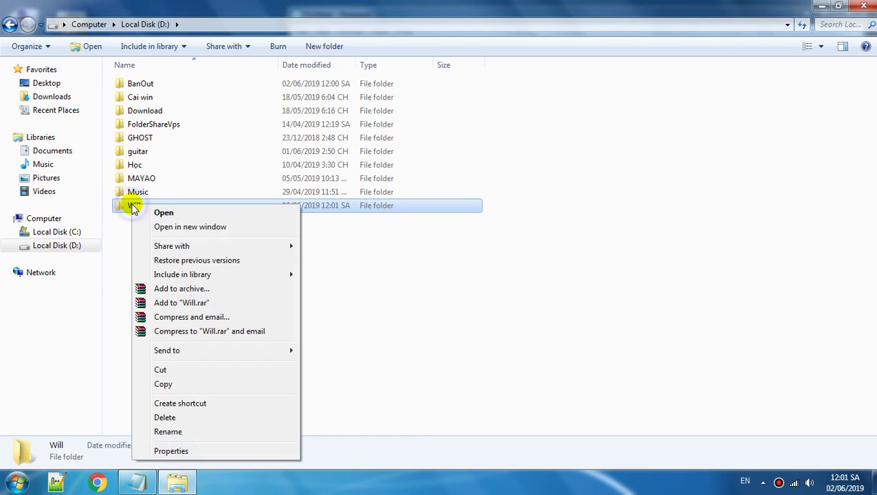
pyautogui.click(171, 451)
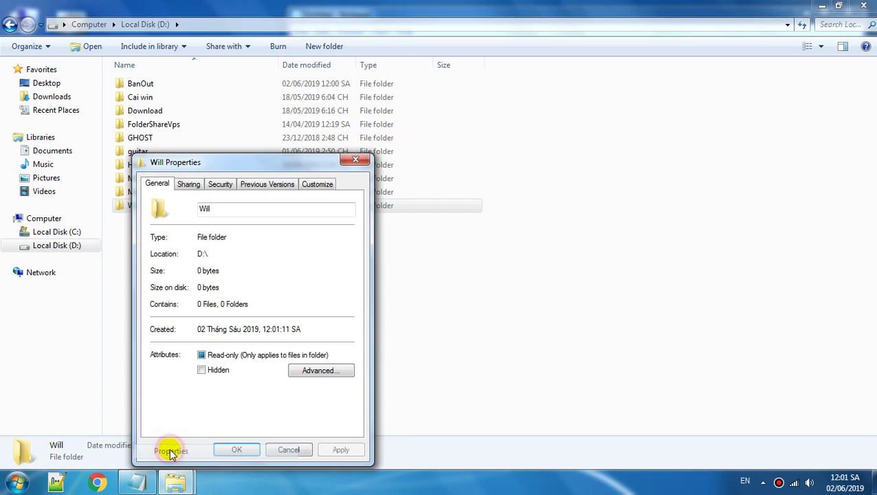
pyautogui.moveTo(218, 165); pyautogui.dragTo(152, 74)
# Check instruction B3 in the note, and apply the Hidden attribute to the "Will" folder.
pyautogui.click(137, 482)
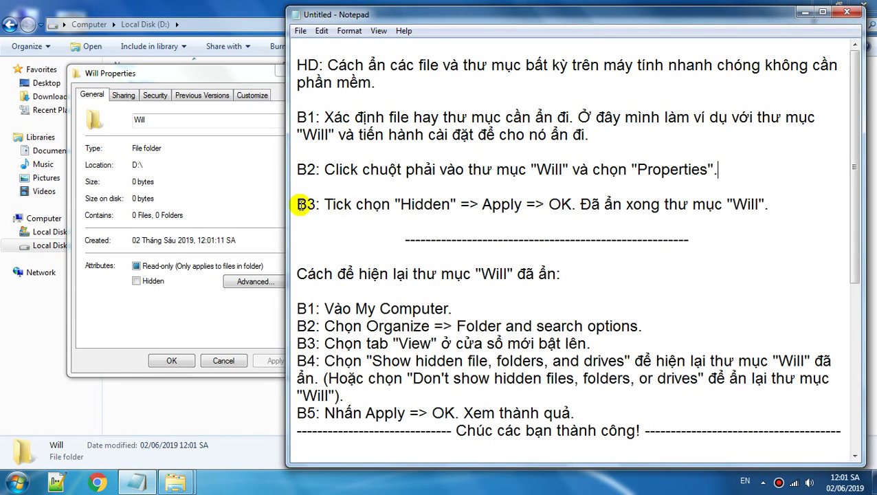
pyautogui.moveTo(297, 204); pyautogui.dragTo(584, 204)
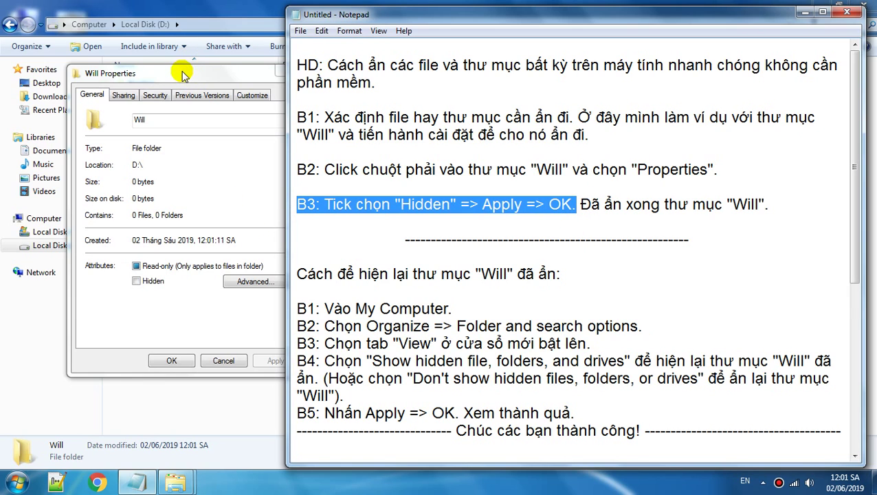
pyautogui.moveTo(182, 74); pyautogui.dragTo(140, 70)
pyautogui.click(95, 276)
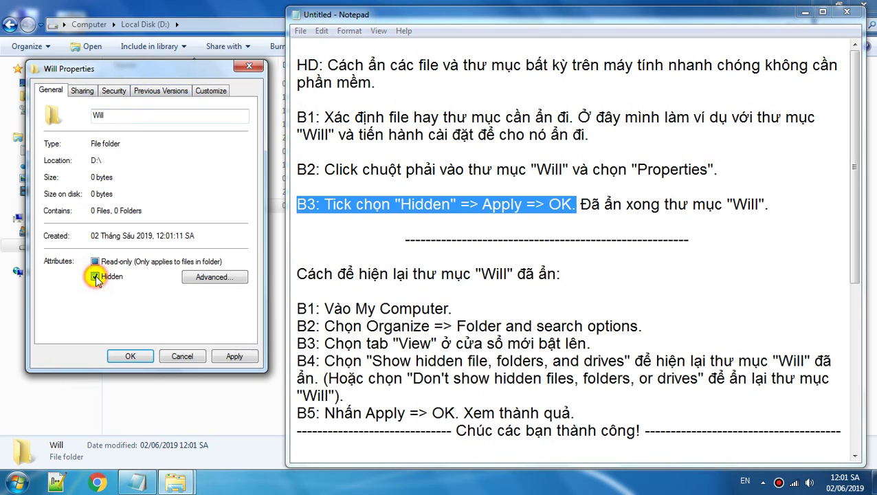
pyautogui.click(234, 355)
pyautogui.click(133, 356)
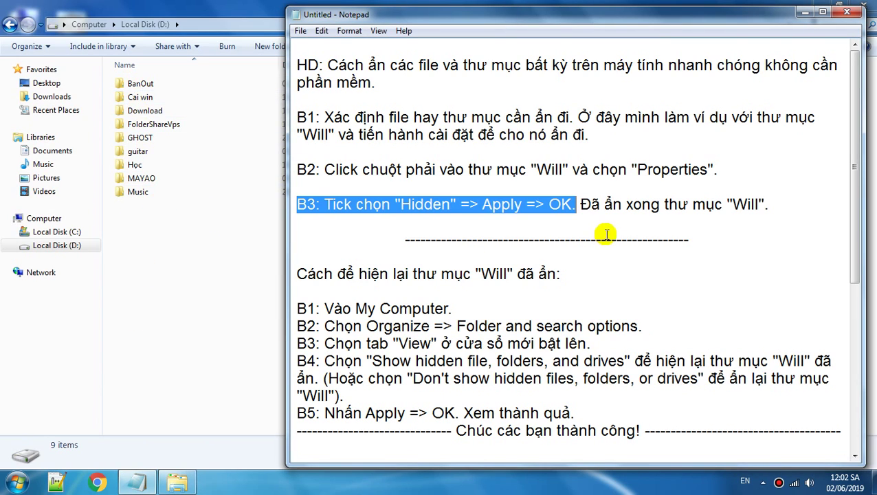
# Review the rest of B3 in the note and the first instruction for showing the hidden "Will" folder again.
pyautogui.click(577, 204)
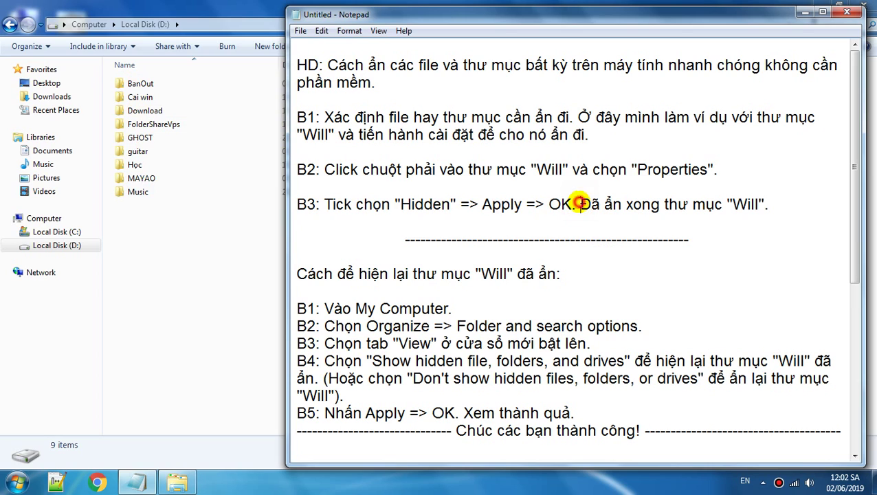
pyautogui.moveTo(579, 204); pyautogui.dragTo(770, 204)
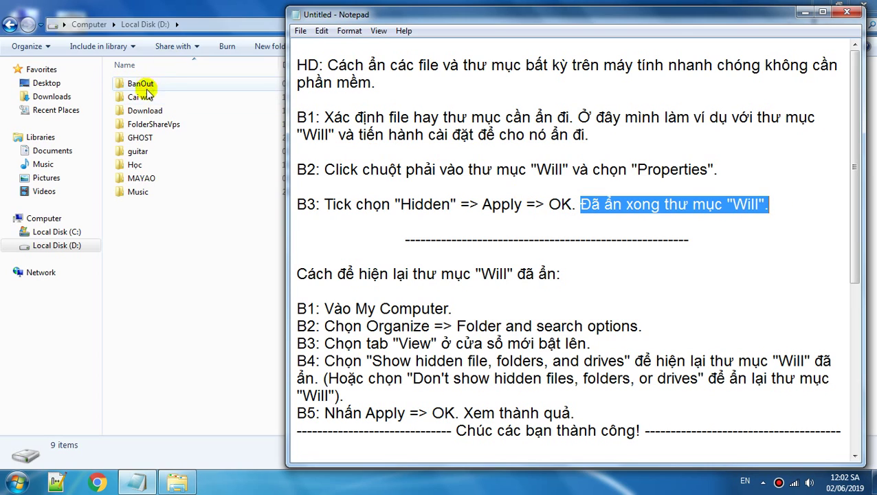
pyautogui.click(413, 237)
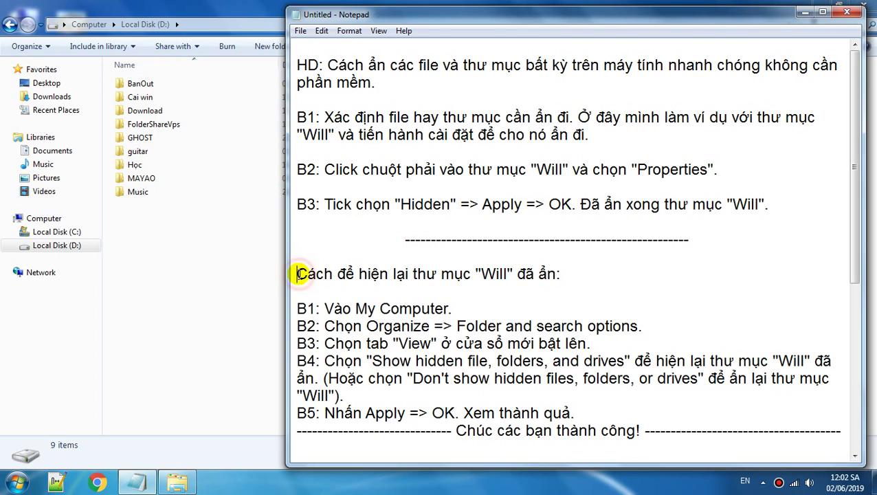
pyautogui.moveTo(301, 274); pyautogui.dragTo(574, 274)
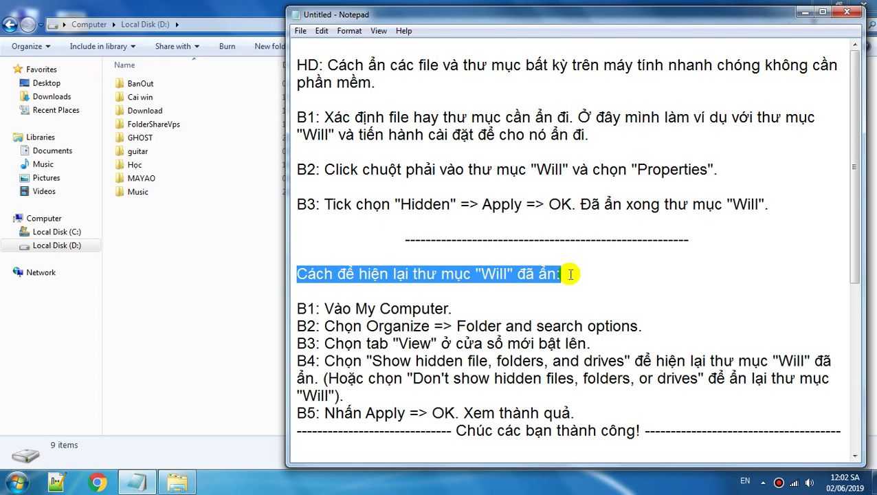
pyautogui.moveTo(299, 309); pyautogui.dragTo(454, 309)
# Close the Local Disk (D:) window and reopen Computer from the desktop.
pyautogui.click(225, 308)
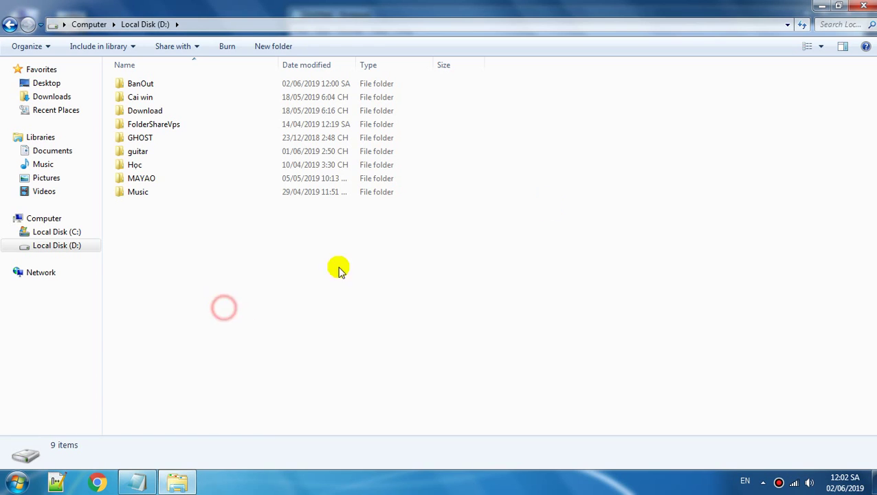
pyautogui.click(862, 7)
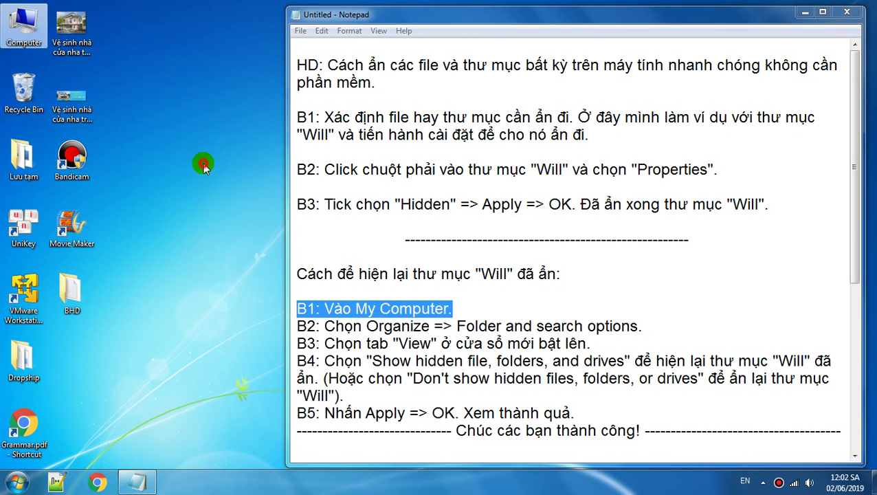
pyautogui.doubleClick(18, 25)
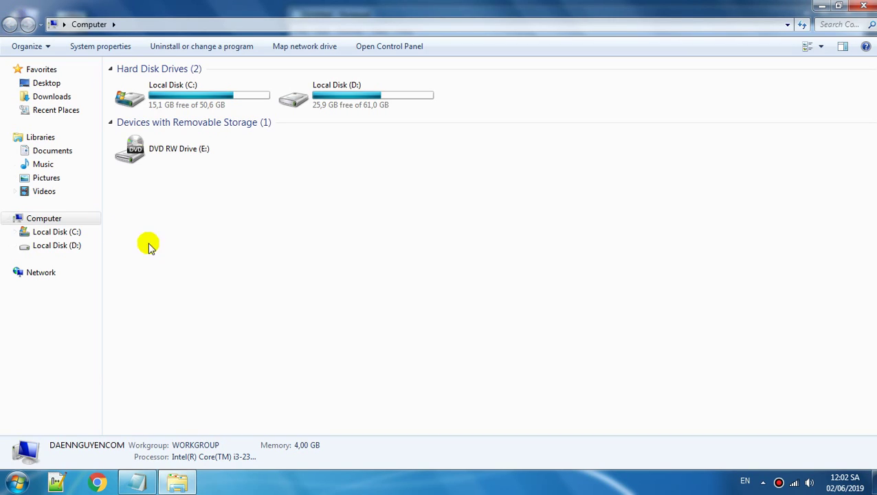
# Check the second unhide instruction in the note, and open the folder and search options for Computer.
pyautogui.click(137, 480)
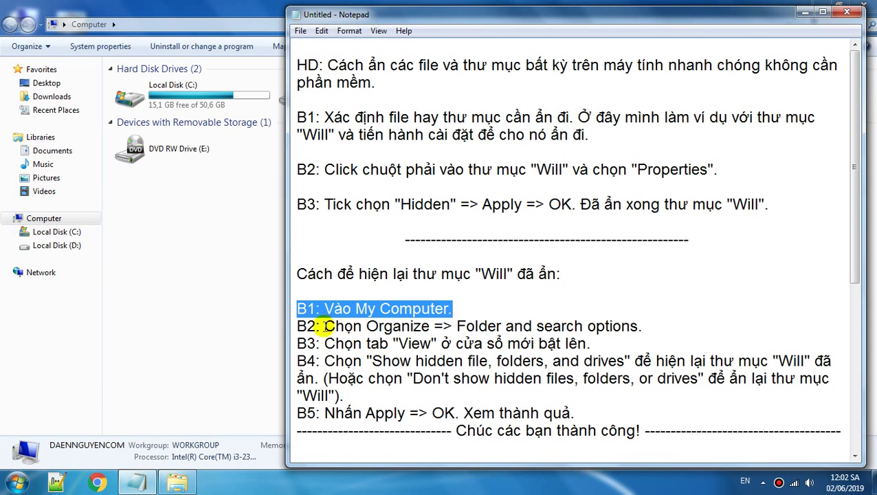
pyautogui.moveTo(297, 328); pyautogui.dragTo(645, 327)
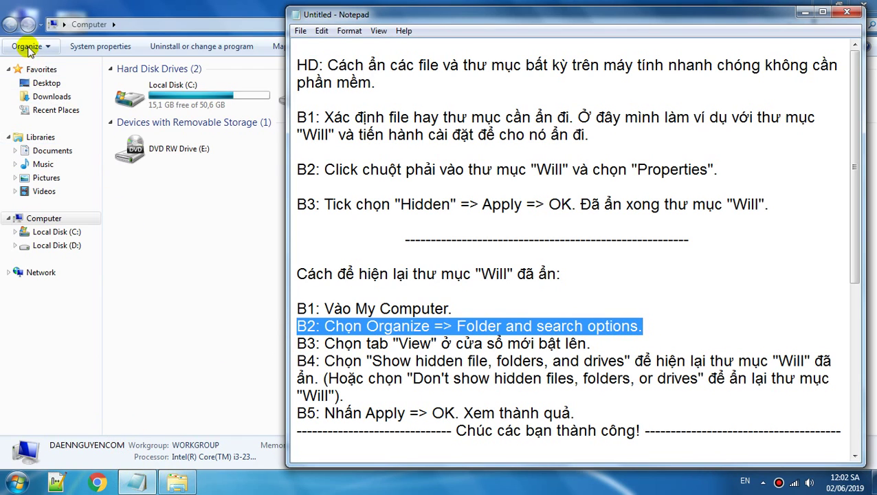
pyautogui.click(40, 49)
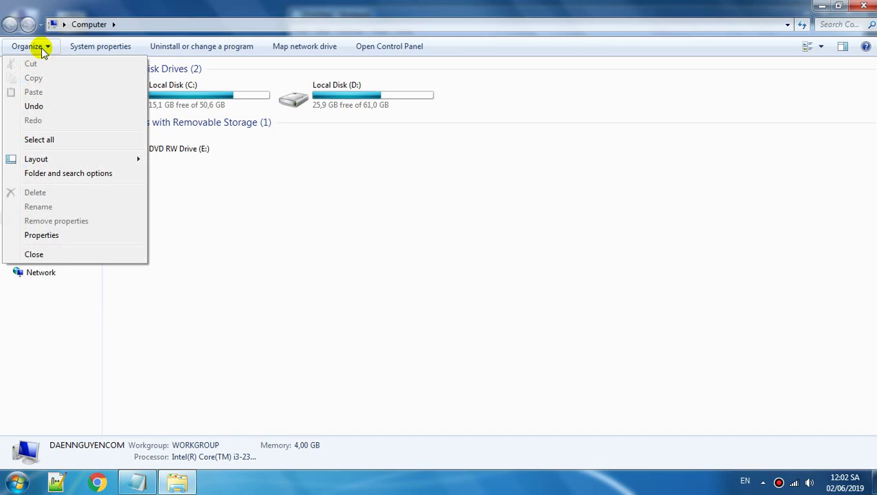
pyautogui.click(66, 174)
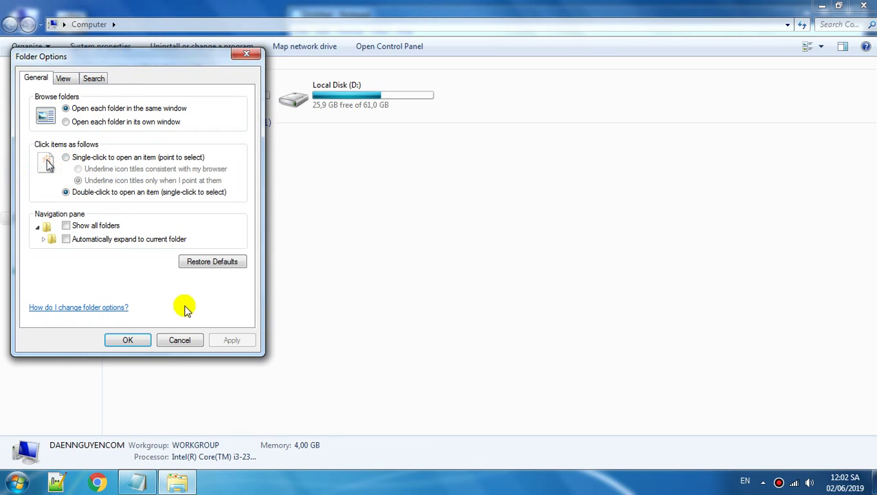
# Check the third unhide instruction in the note, and display the View settings in Folder Options.
pyautogui.click(153, 486)
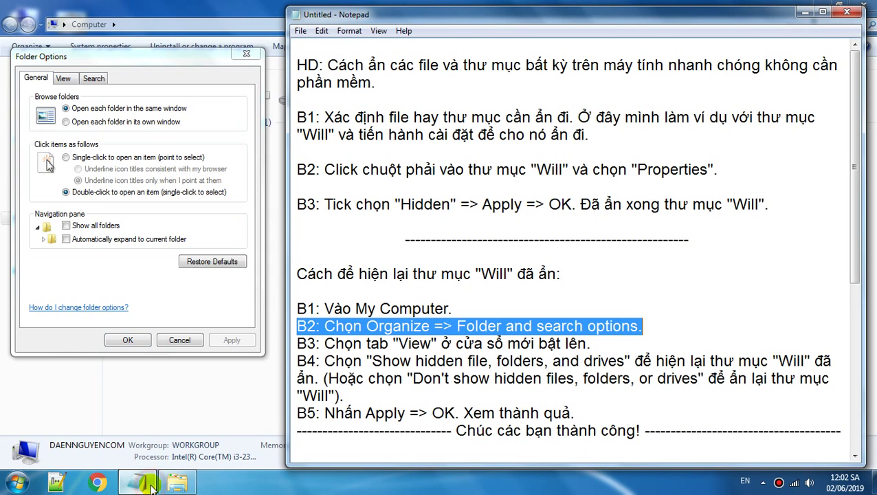
pyautogui.click(294, 342)
pyautogui.moveTo(294, 342); pyautogui.dragTo(601, 347)
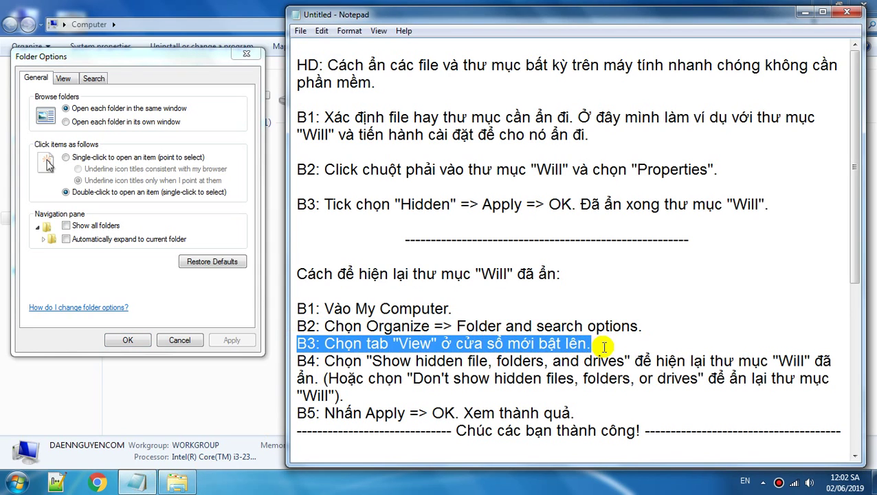
pyautogui.click(64, 79)
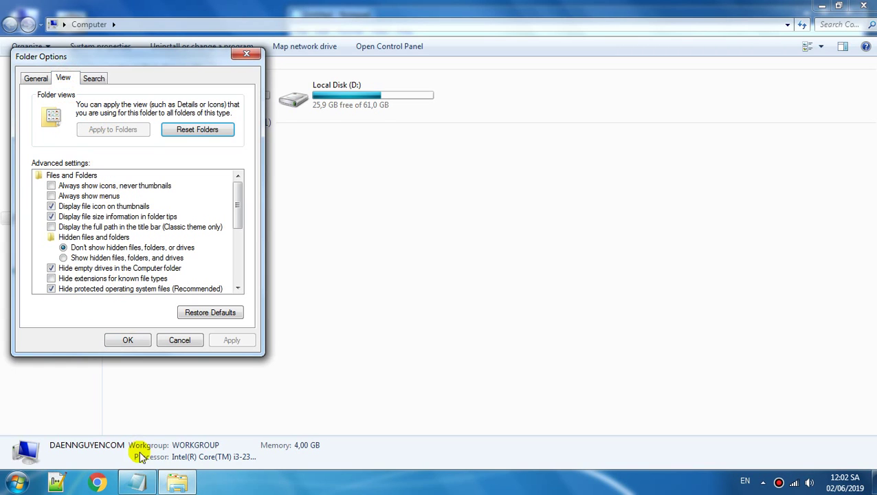
# Review instruction B4 in the note on the options for showing or not showing hidden files, folders and drives.
pyautogui.click(138, 483)
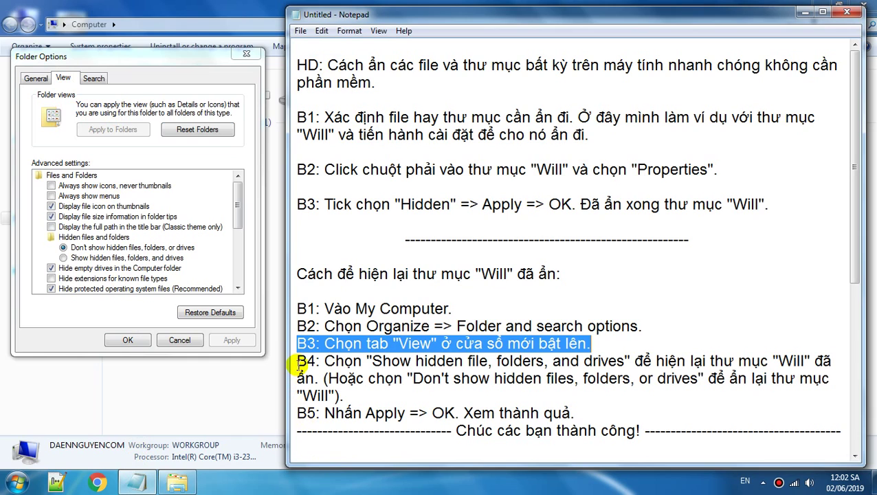
pyautogui.moveTo(298, 360); pyautogui.dragTo(316, 378)
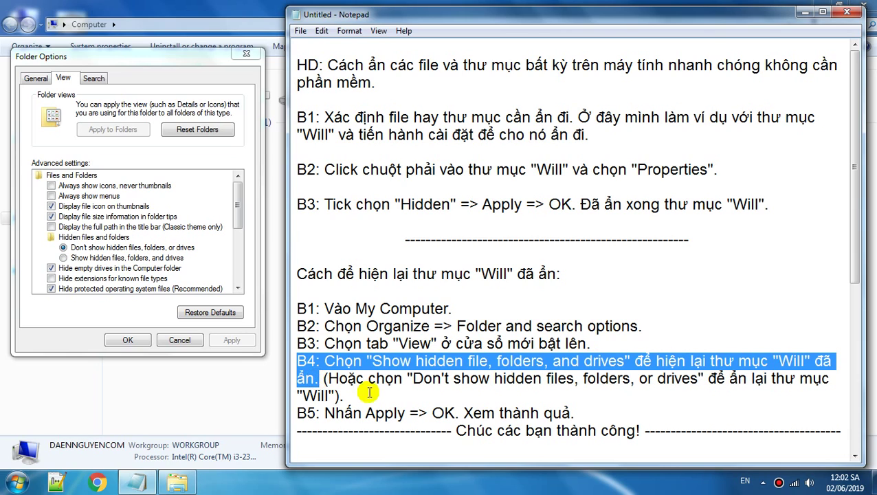
pyautogui.moveTo(323, 378); pyautogui.dragTo(356, 391)
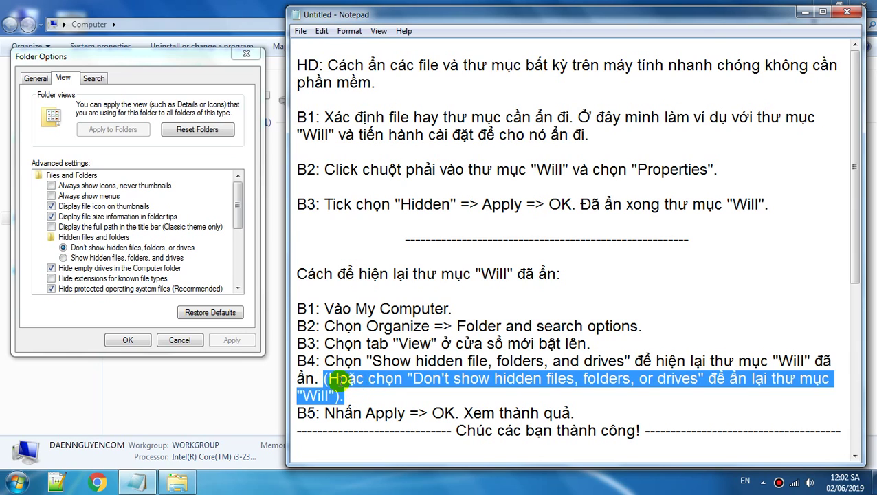
pyautogui.moveTo(323, 362); pyautogui.dragTo(319, 375)
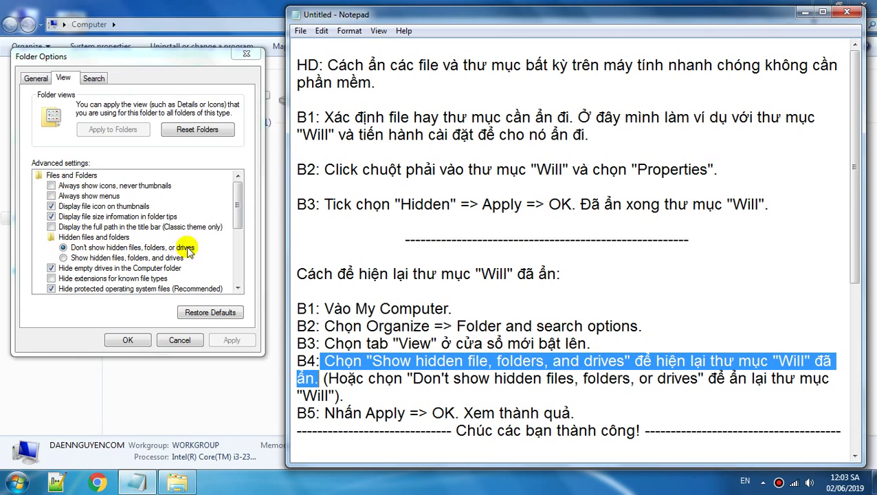
# Choose "Show hidden files, folders, and drives" in the advanced folder view settings.
pyautogui.click(64, 257)
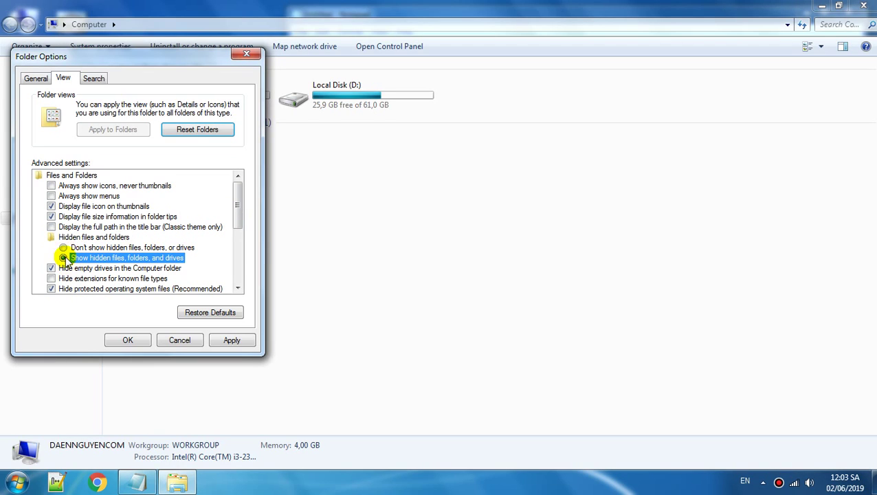
pyautogui.click(64, 247)
pyautogui.click(63, 258)
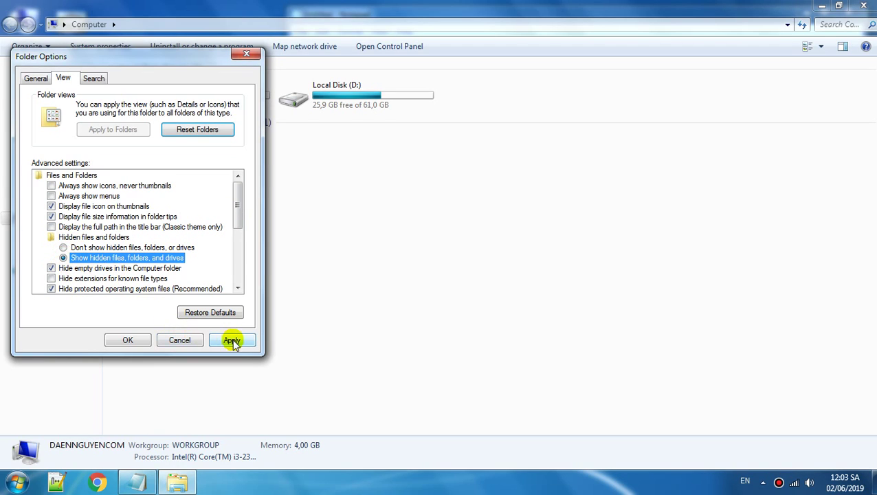
# Check instruction B5 in the note, and apply the changed folder settings and close Folder Options.
pyautogui.click(135, 483)
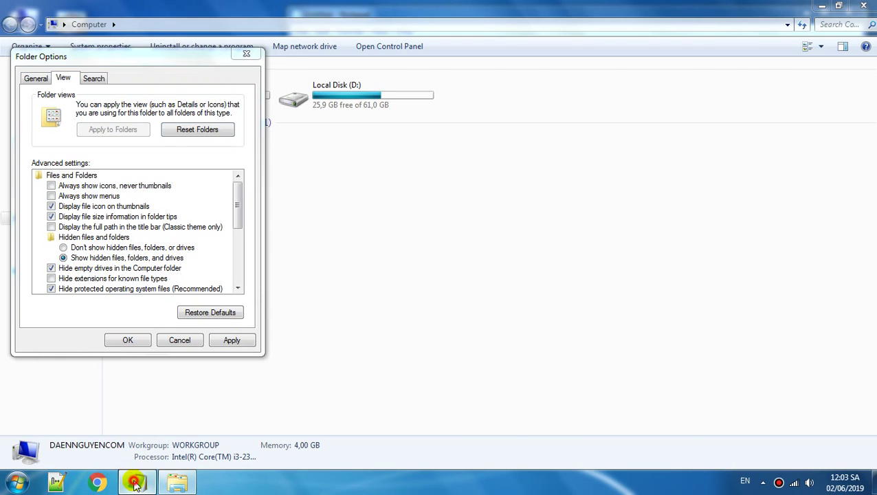
pyautogui.scroll(-2, 338, 398)
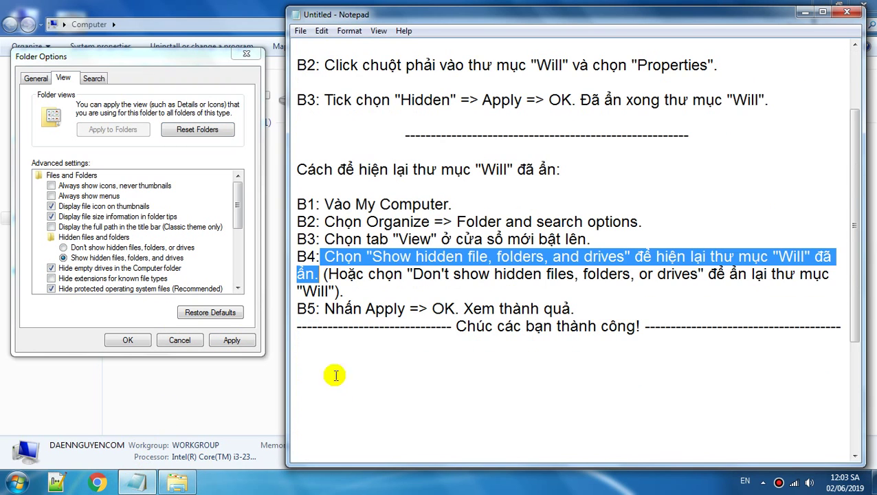
pyautogui.moveTo(324, 308); pyautogui.dragTo(588, 309)
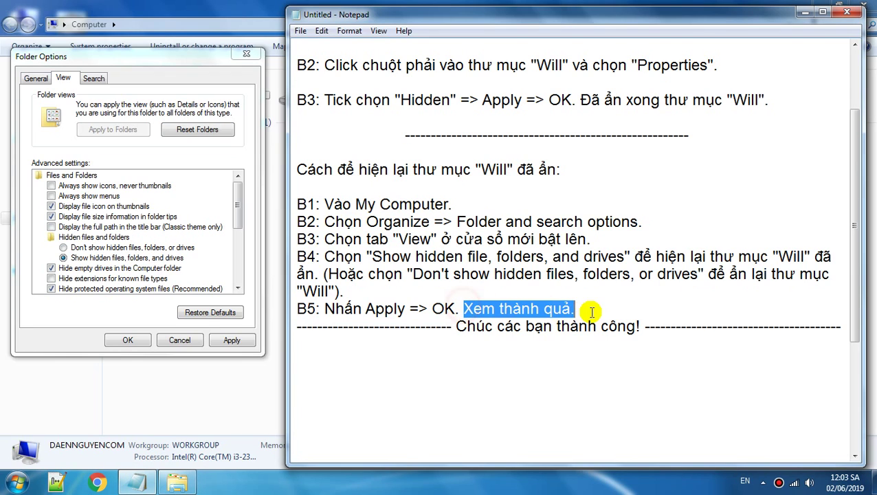
pyautogui.click(231, 340)
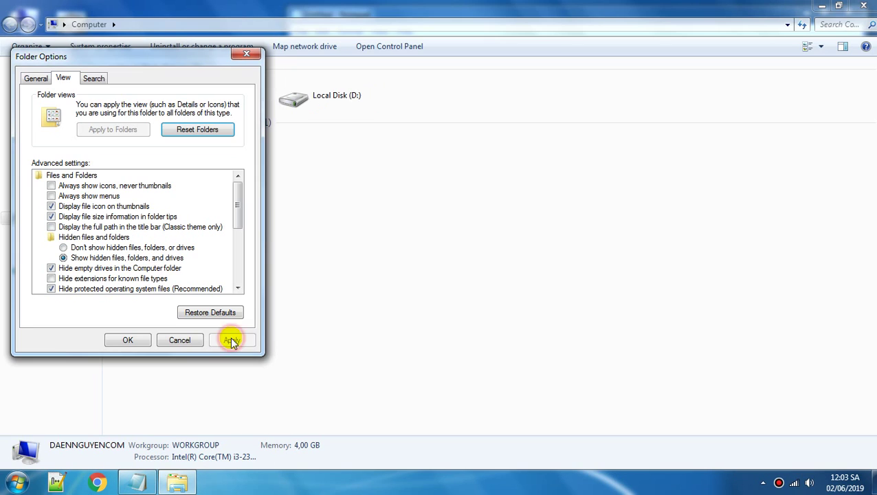
pyautogui.click(129, 339)
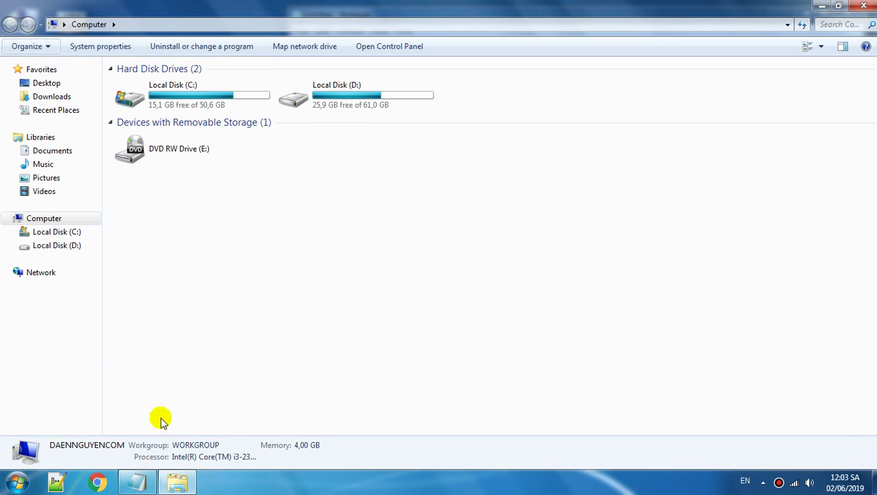
# Check the "Xem thành quả" part of instruction B5 in the note, and open Local Disk (D:).
pyautogui.click(137, 481)
pyautogui.click(590, 308)
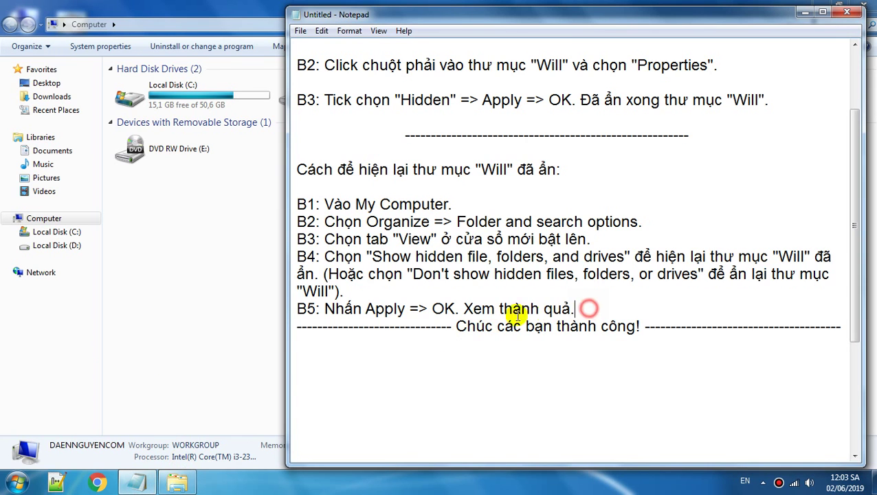
pyautogui.moveTo(463, 309); pyautogui.dragTo(589, 301)
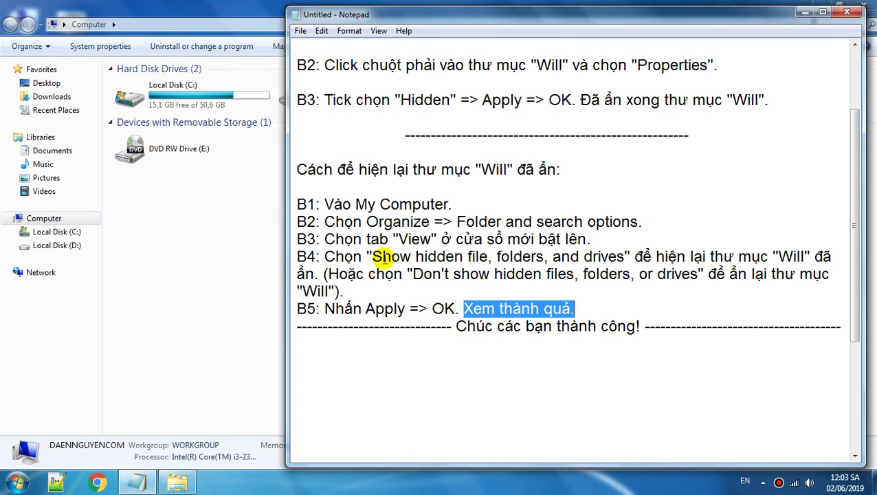
pyautogui.click(226, 236)
pyautogui.doubleClick(323, 90)
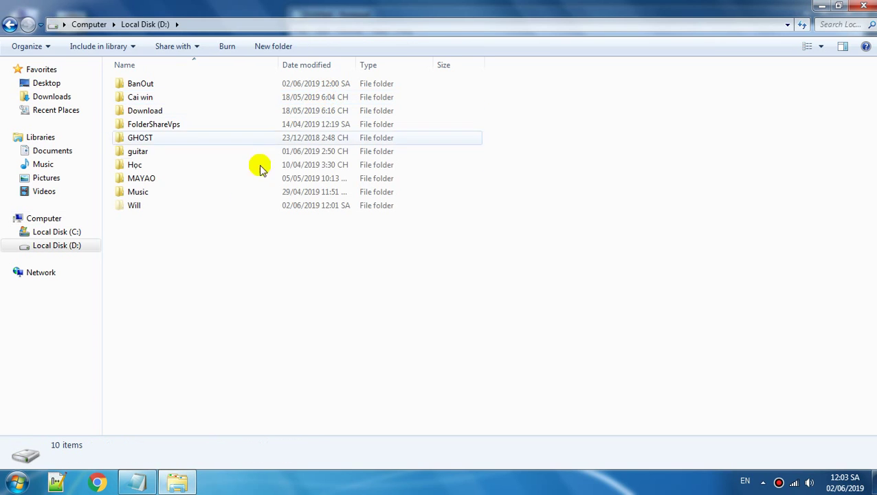
# Open the "Will" folder to check its contents, and return to Local Disk (D:).
pyautogui.click(138, 206)
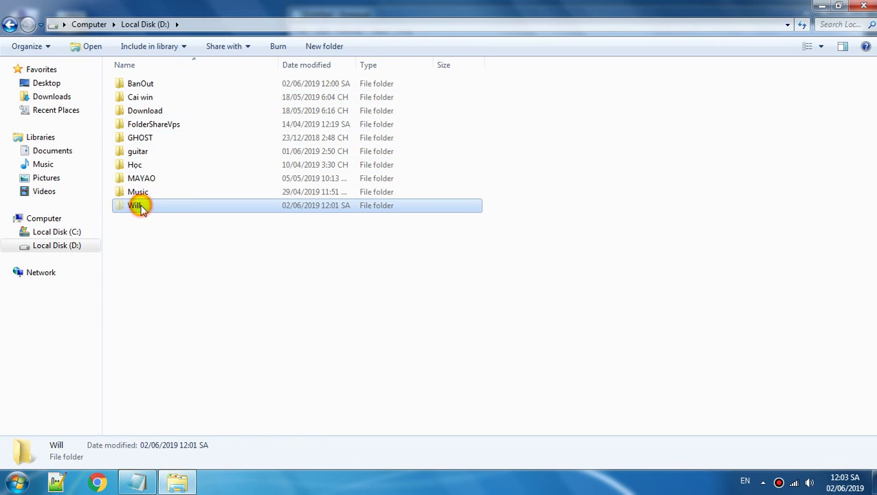
pyautogui.click(182, 291)
pyautogui.doubleClick(136, 205)
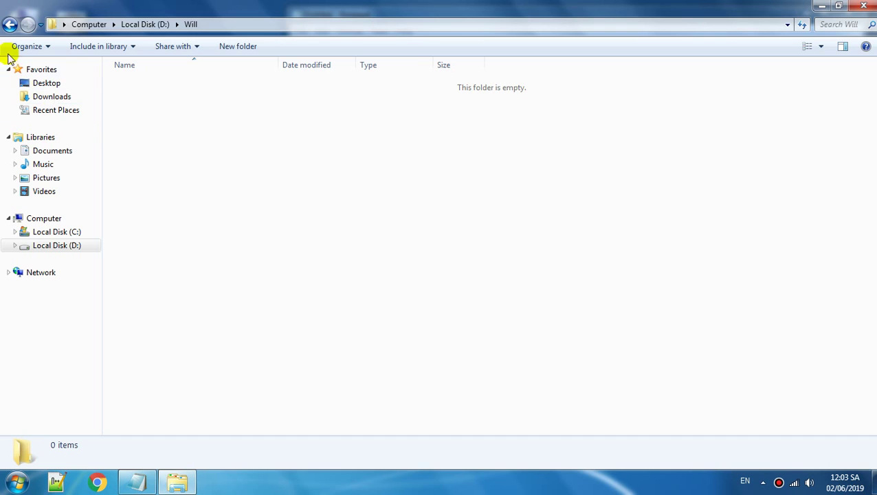
pyautogui.click(8, 25)
pyautogui.click(161, 269)
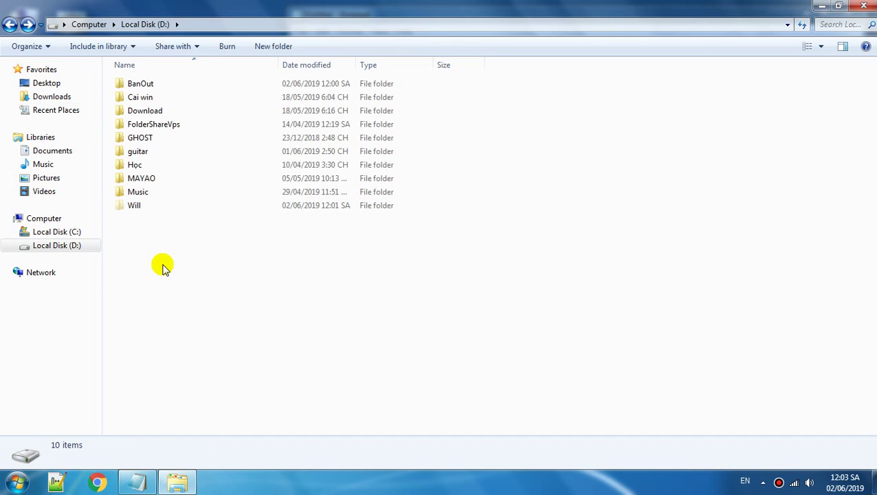
# Review the note's alternative in B4 for hiding "Will" again, and locate that folder on Local Disk (D:).
pyautogui.click(139, 481)
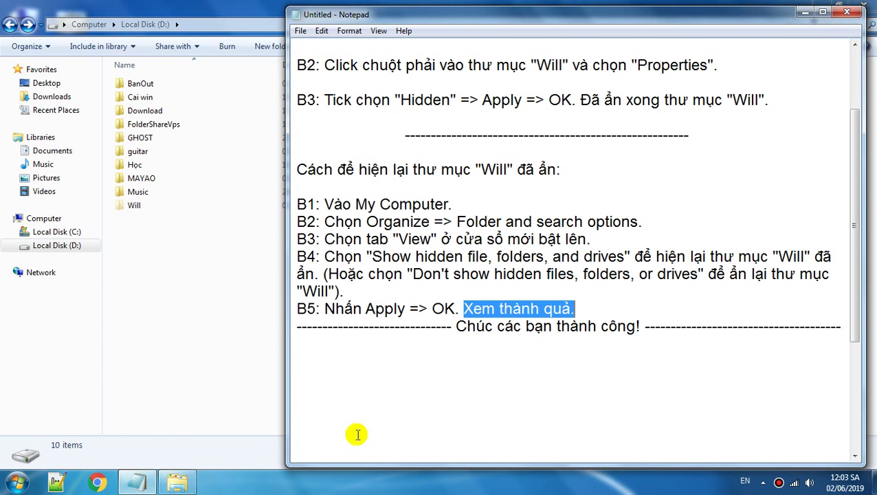
pyautogui.click(384, 307)
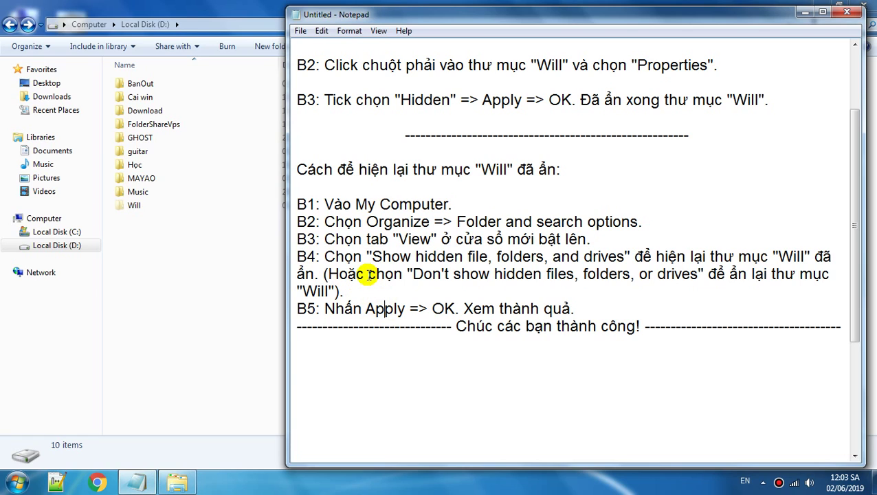
pyautogui.moveTo(369, 274); pyautogui.dragTo(400, 290)
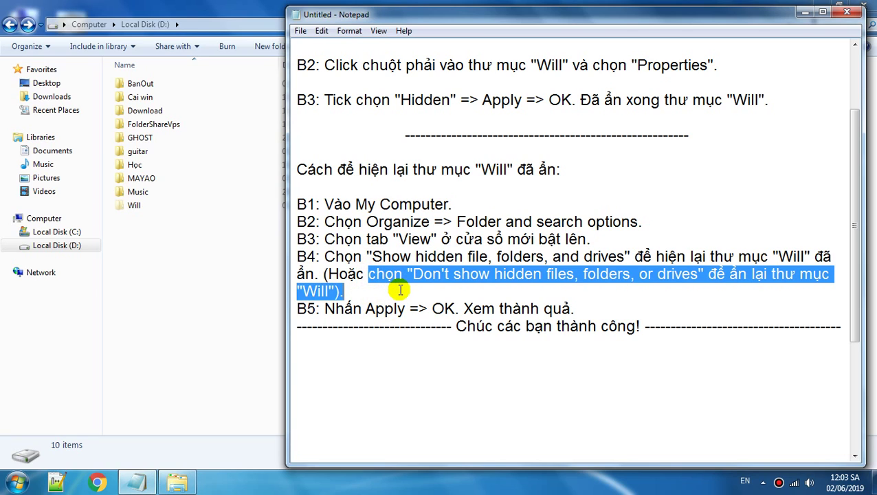
pyautogui.click(136, 207)
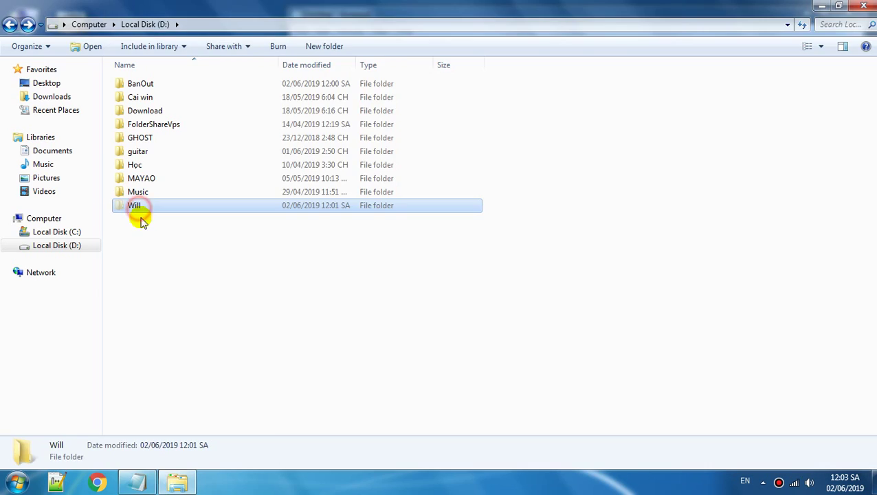
pyautogui.click(141, 244)
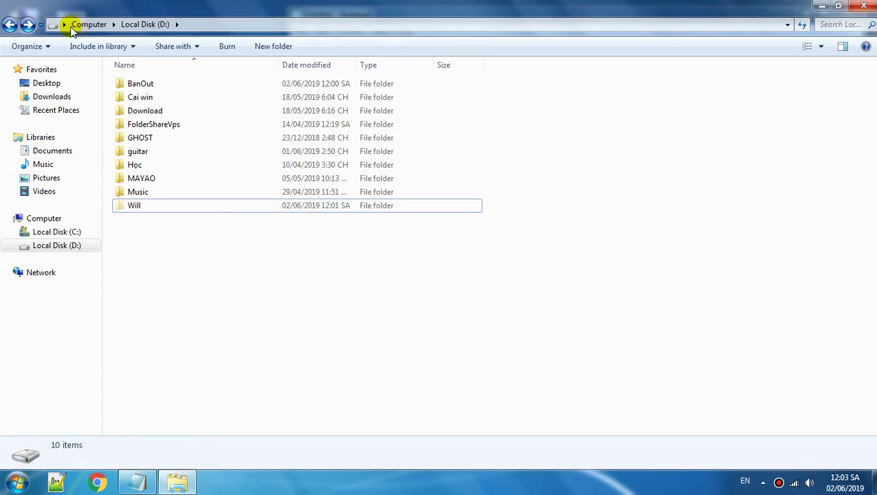
# Return to Computer and display the View settings in its folder and search options.
pyautogui.click(10, 26)
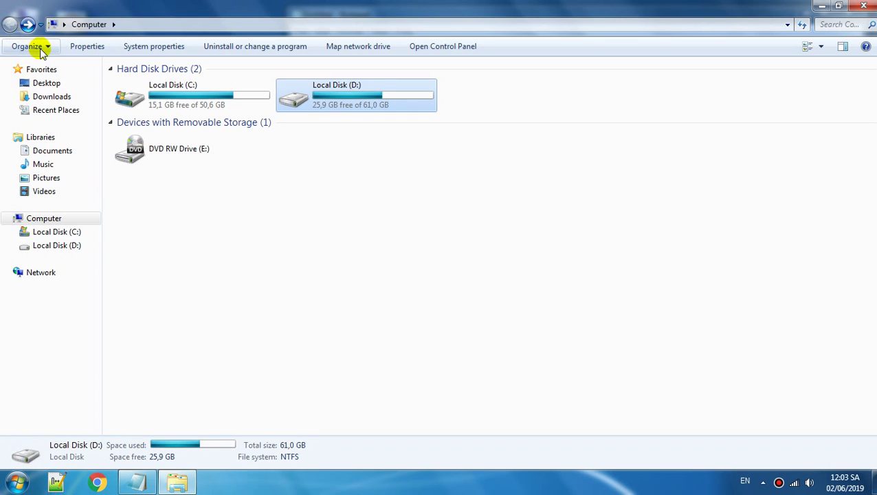
pyautogui.click(38, 46)
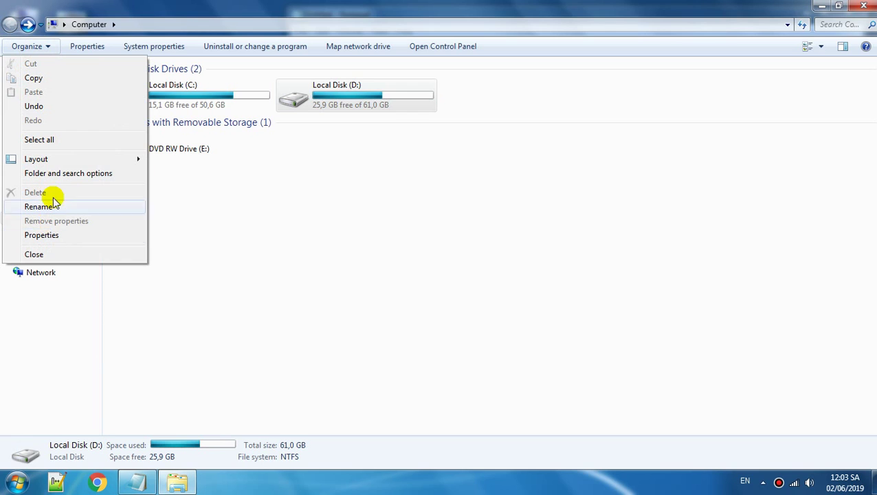
pyautogui.click(52, 173)
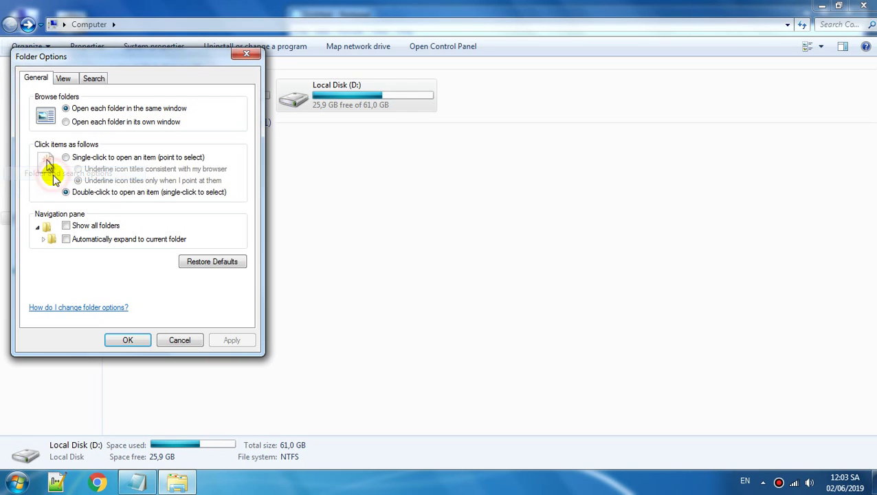
pyautogui.click(64, 79)
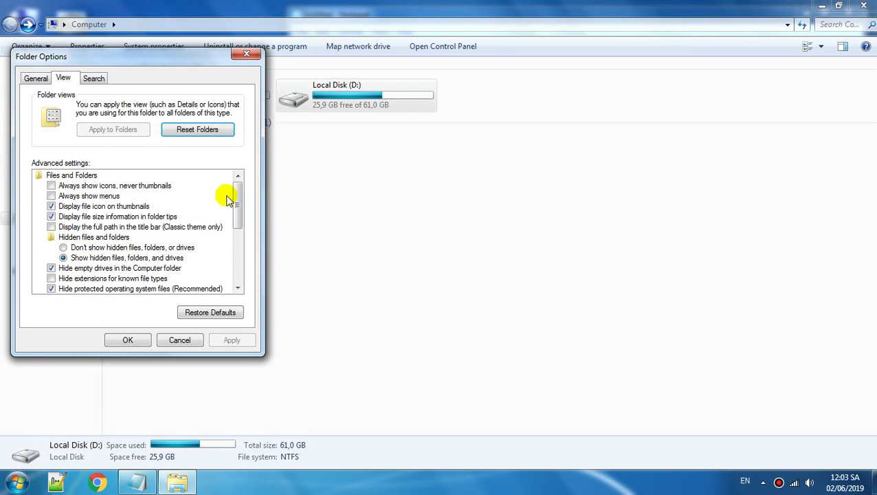
pyautogui.moveTo(237, 197); pyautogui.dragTo(236, 198)
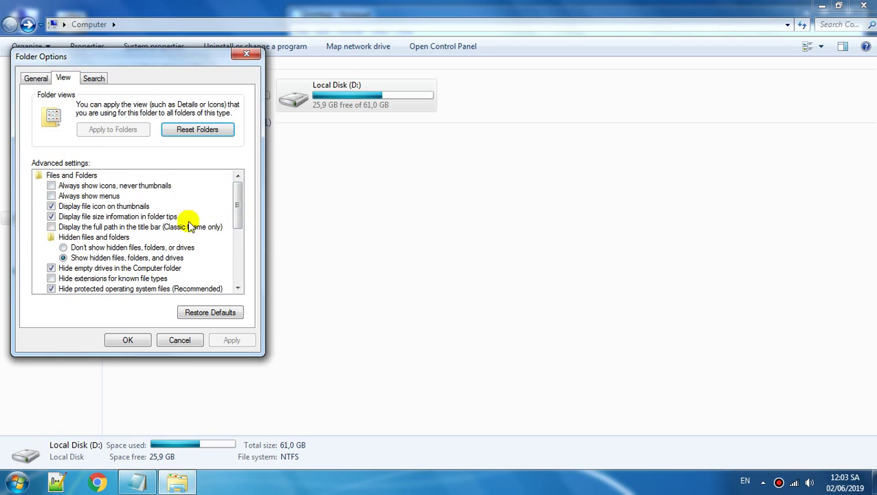
# Set hidden items to "Don't show hidden files, folders, or drives", apply the change and close Folder Options.
pyautogui.click(63, 248)
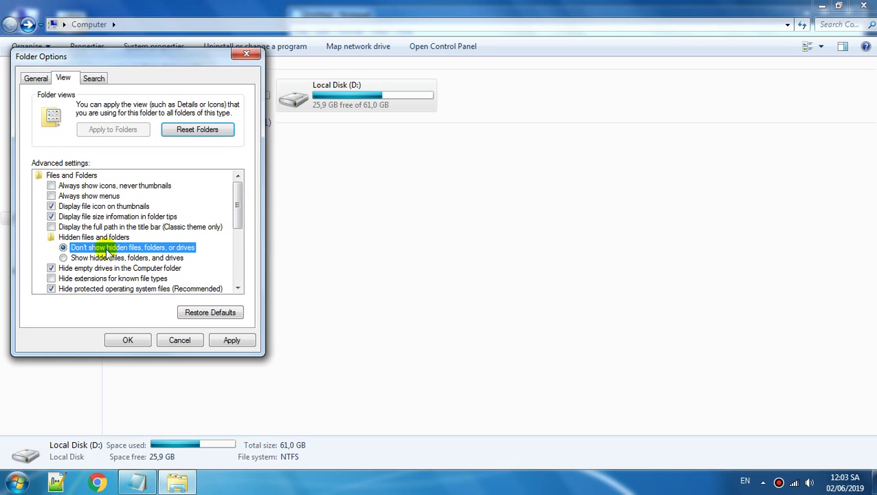
pyautogui.click(234, 341)
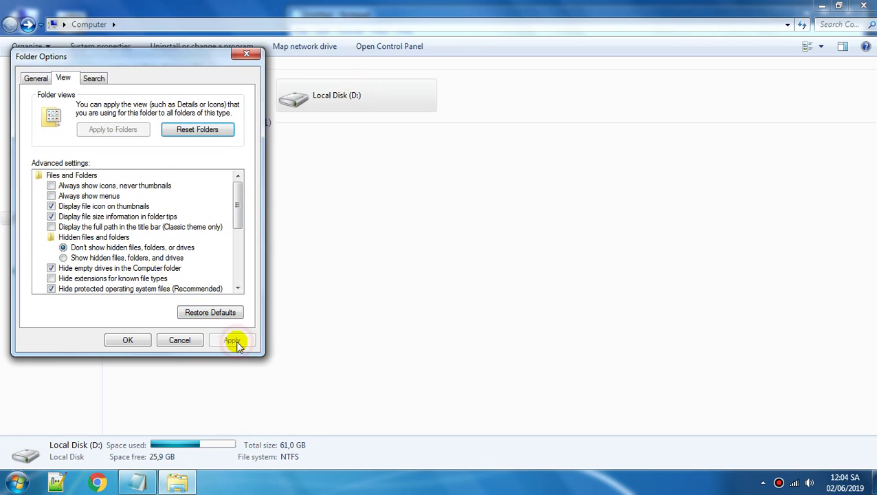
pyautogui.click(134, 341)
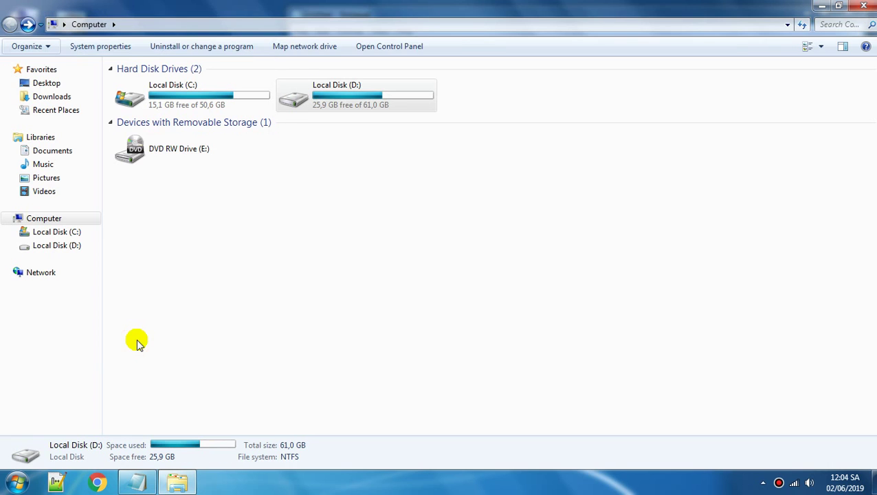
# Open Local Disk (D:) to check its folder list, and highlight the note's closing line "Chúc các bạn thành công!".
pyautogui.click(203, 234)
pyautogui.doubleClick(319, 106)
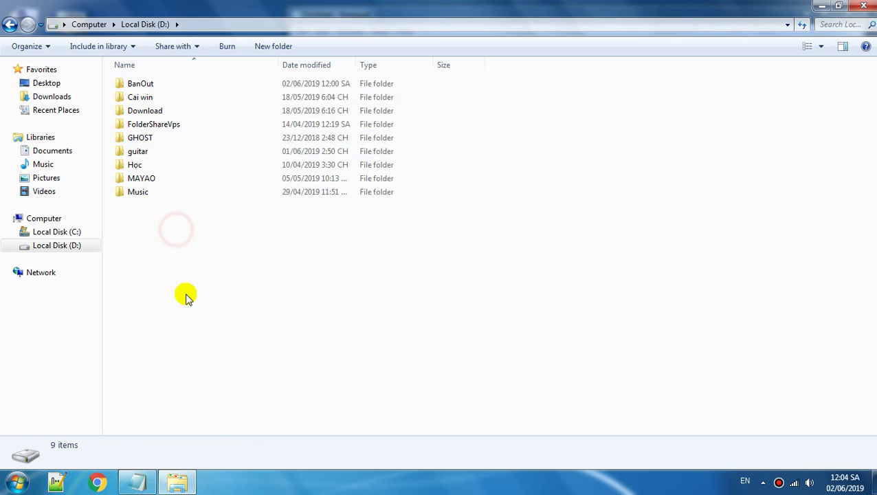
pyautogui.click(138, 480)
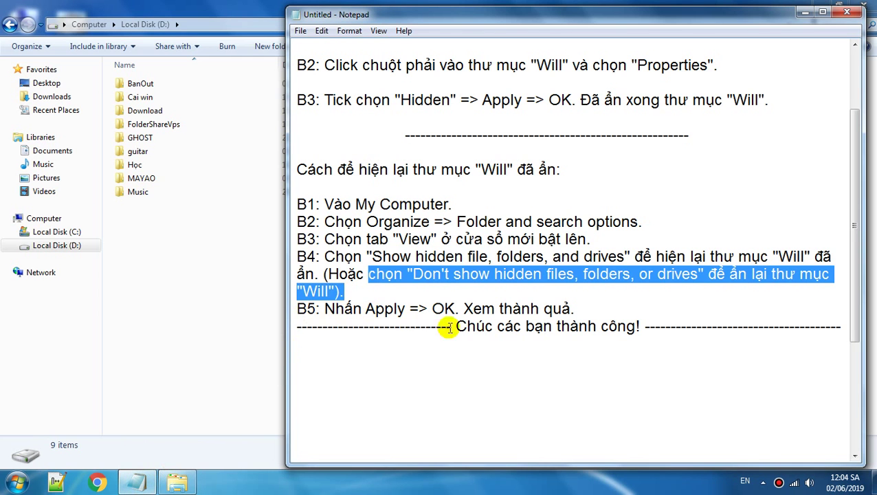
pyautogui.moveTo(456, 325); pyautogui.dragTo(644, 325)
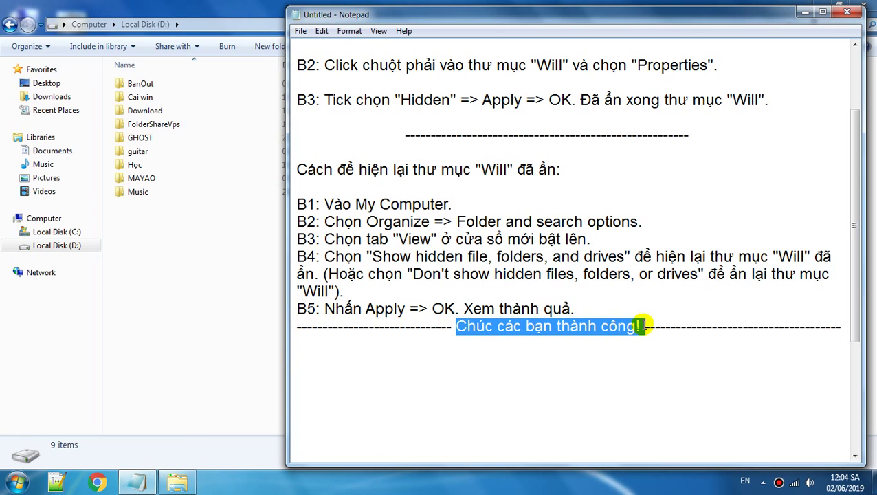